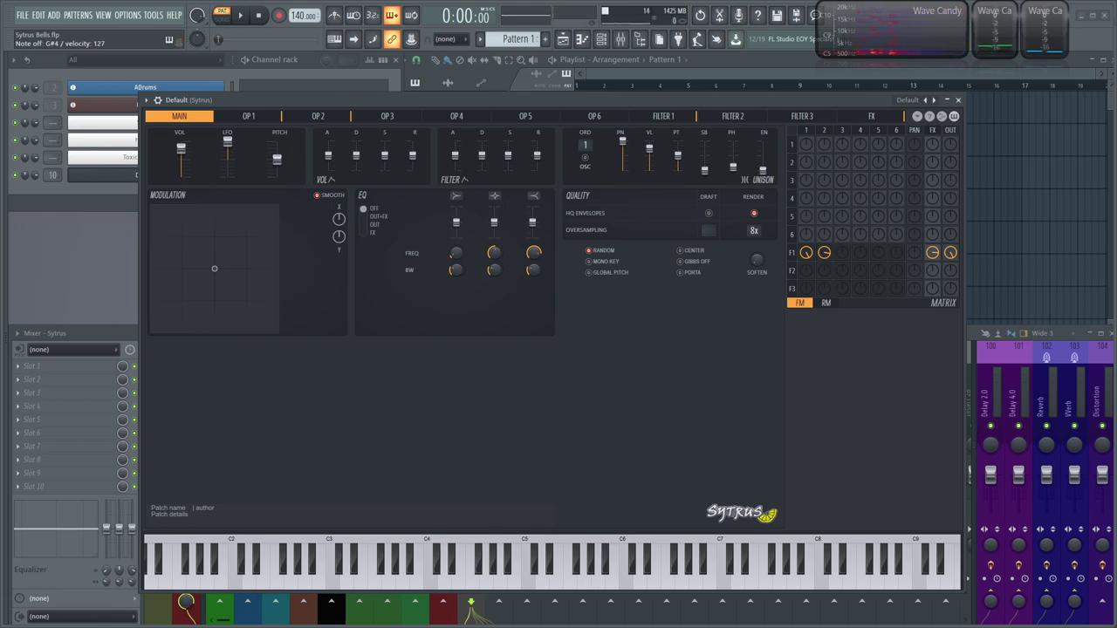
Reposition the synth window and load the Default preset to start from a clean patch
{"action": "left_click_drag", "start_coordinate": [620, 97], "coordinate": [602, 78]}
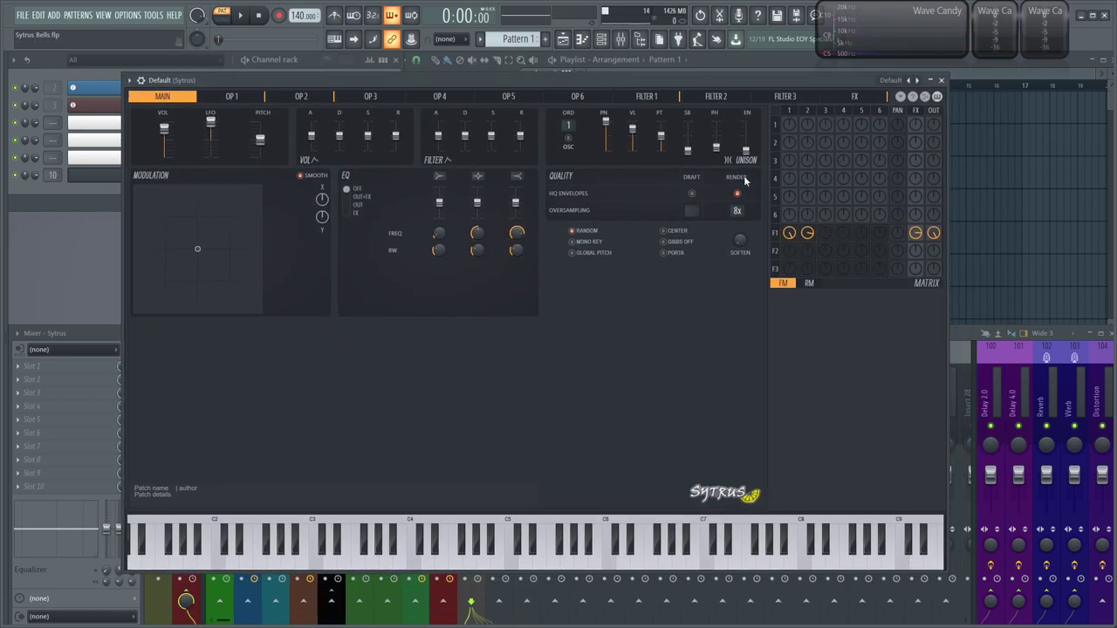
{"action": "left_click", "coordinate": [893, 80]}
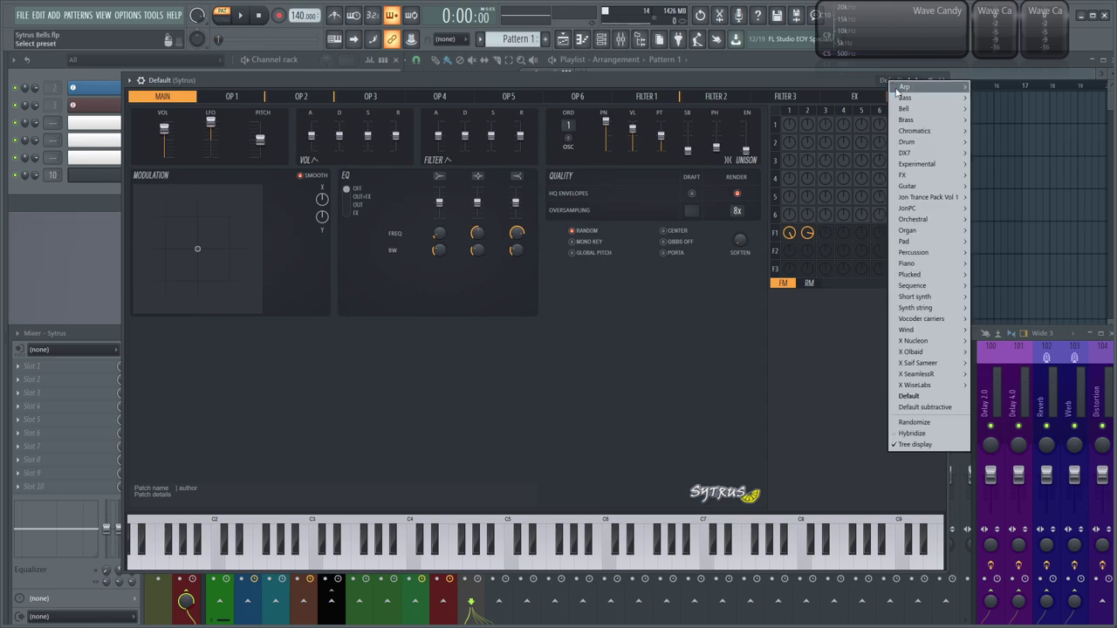
{"action": "left_click", "coordinate": [909, 396]}
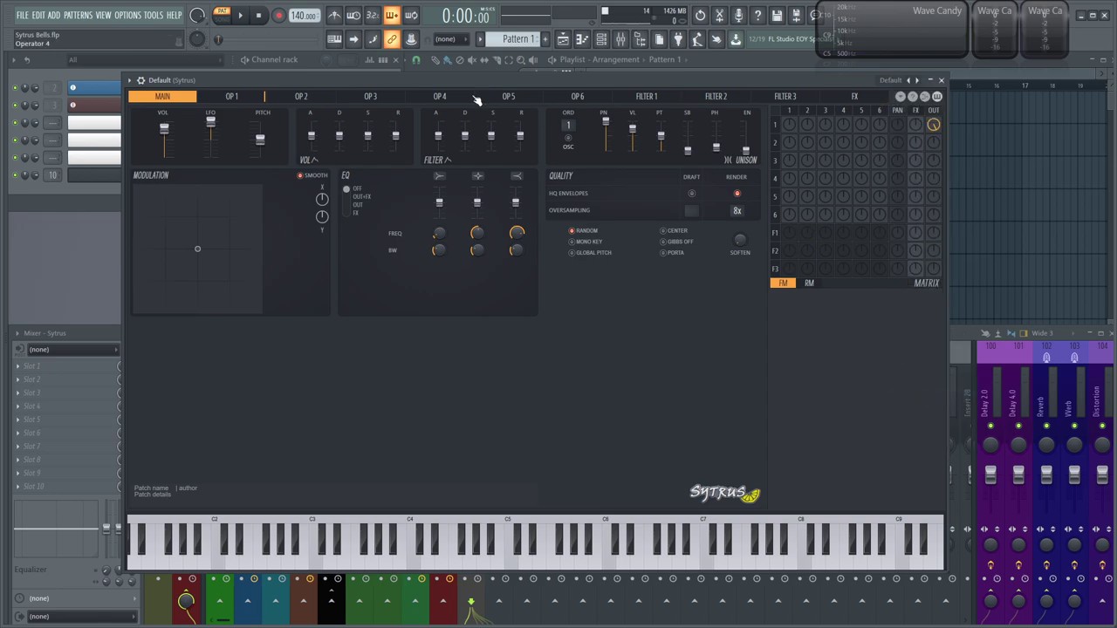
Convert operator 1's waveform to sine harmonics and add harmonic 16 plus a weaker harmonic 33
{"action": "left_click", "coordinate": [249, 99]}
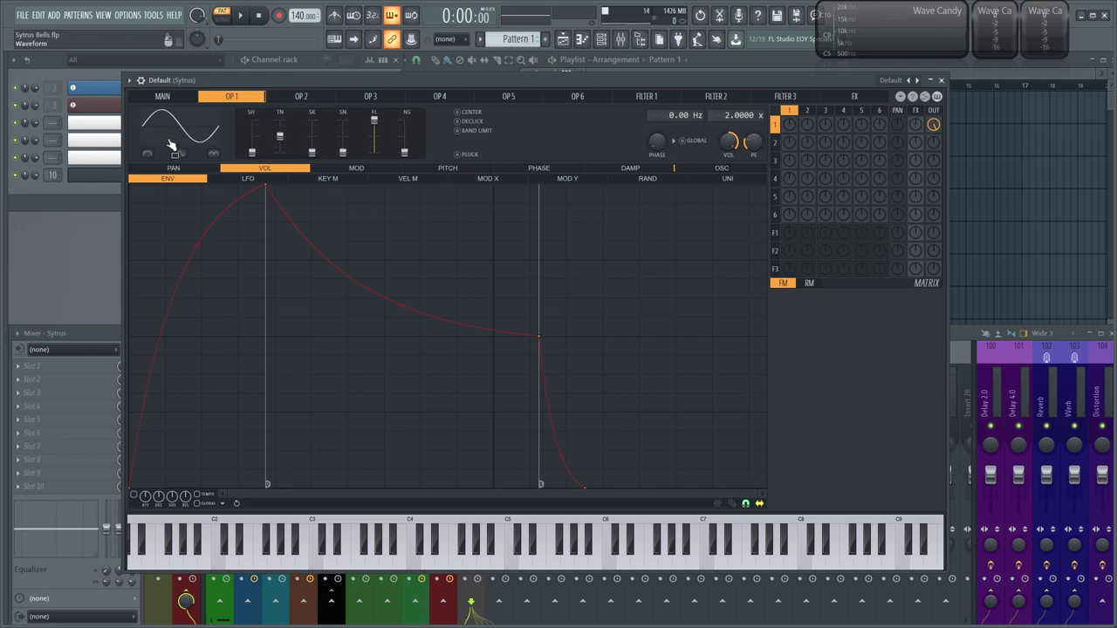
{"action": "left_click", "coordinate": [200, 127]}
{"action": "left_click", "coordinate": [242, 181]}
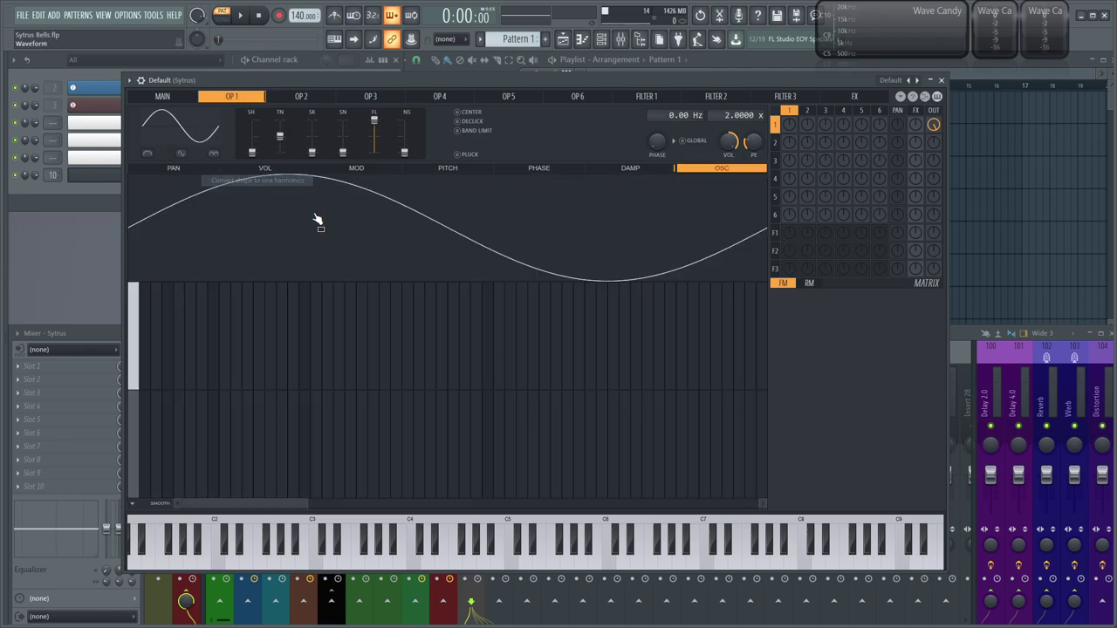
{"action": "left_click", "coordinate": [307, 320]}
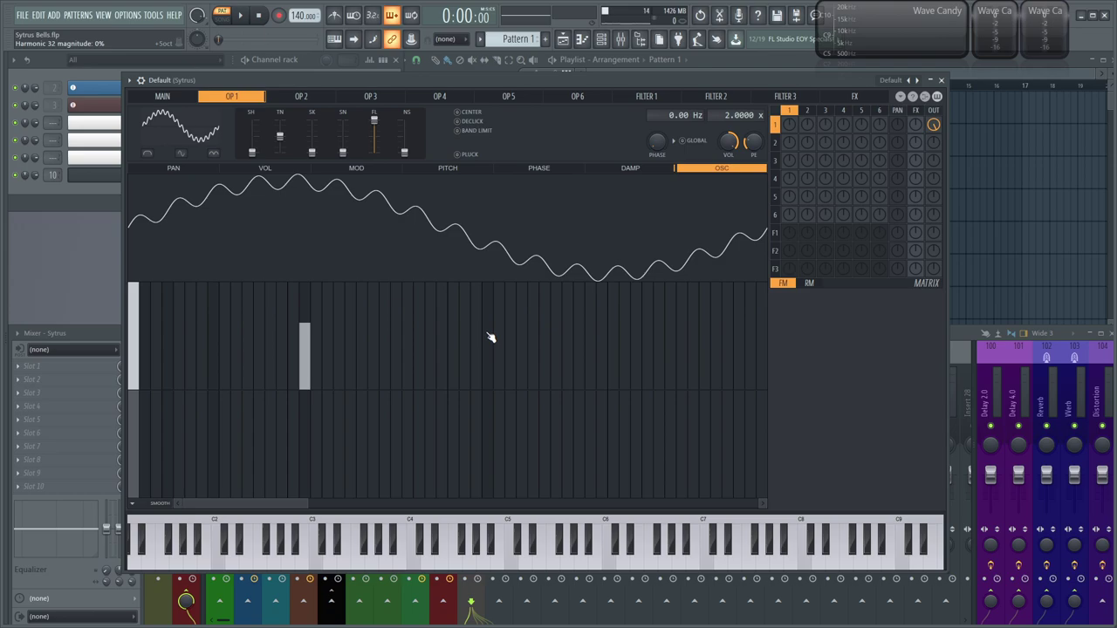
{"action": "left_click_drag", "start_coordinate": [502, 340], "coordinate": [500, 361]}
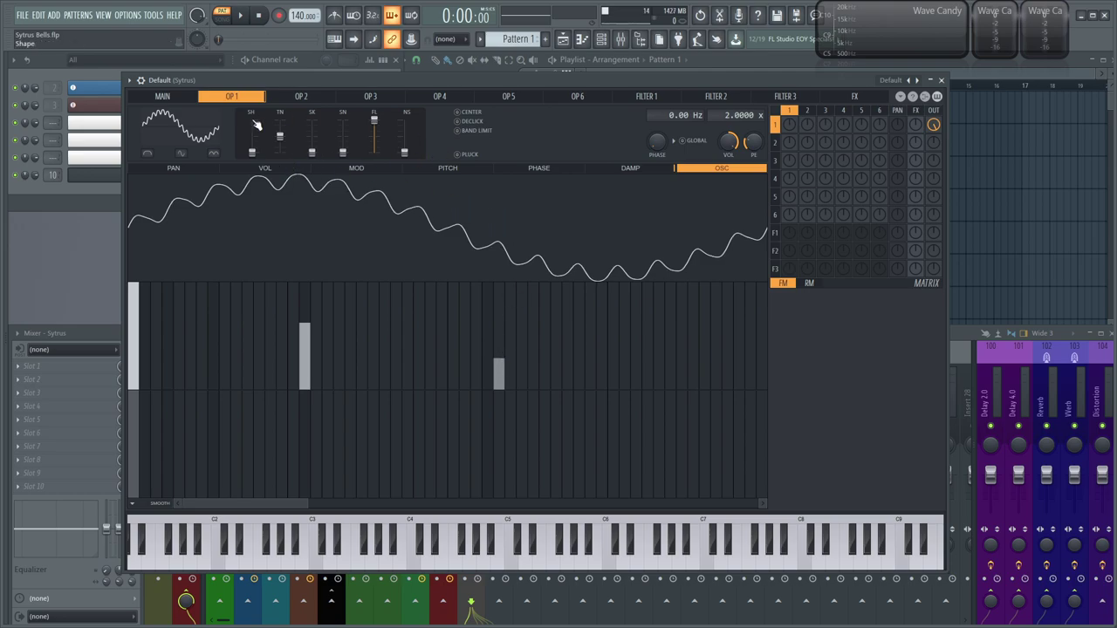
Enable operator 1's volume envelope and shape it with instant attack and a steep curved decay down to zero
{"action": "left_click", "coordinate": [266, 171]}
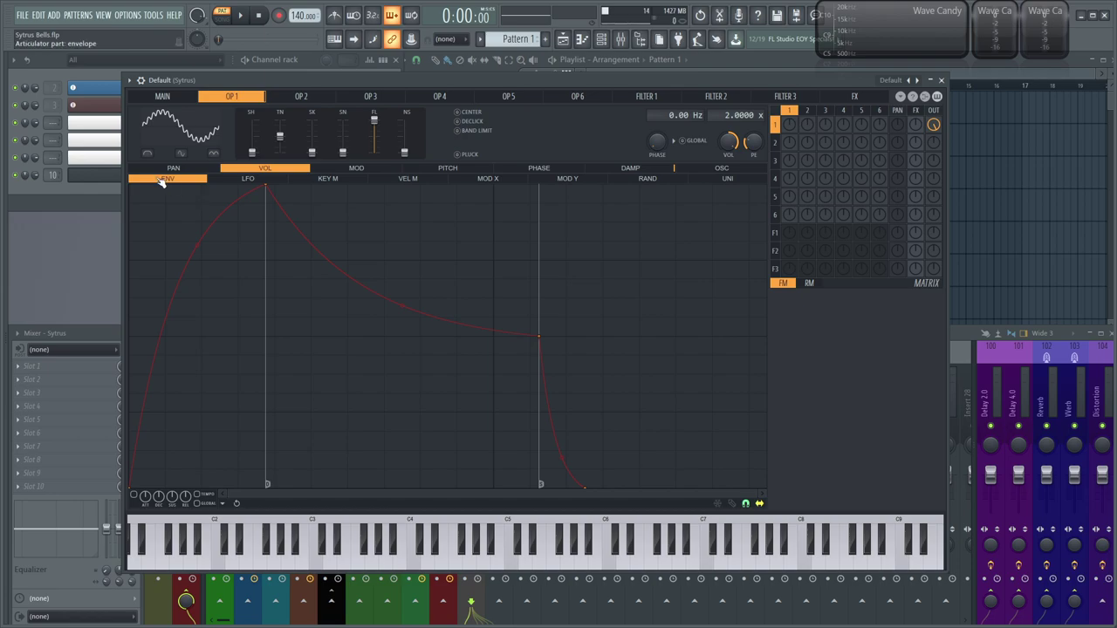
{"action": "left_click", "coordinate": [133, 494]}
{"action": "left_click_drag", "start_coordinate": [266, 188], "coordinate": [131, 188]}
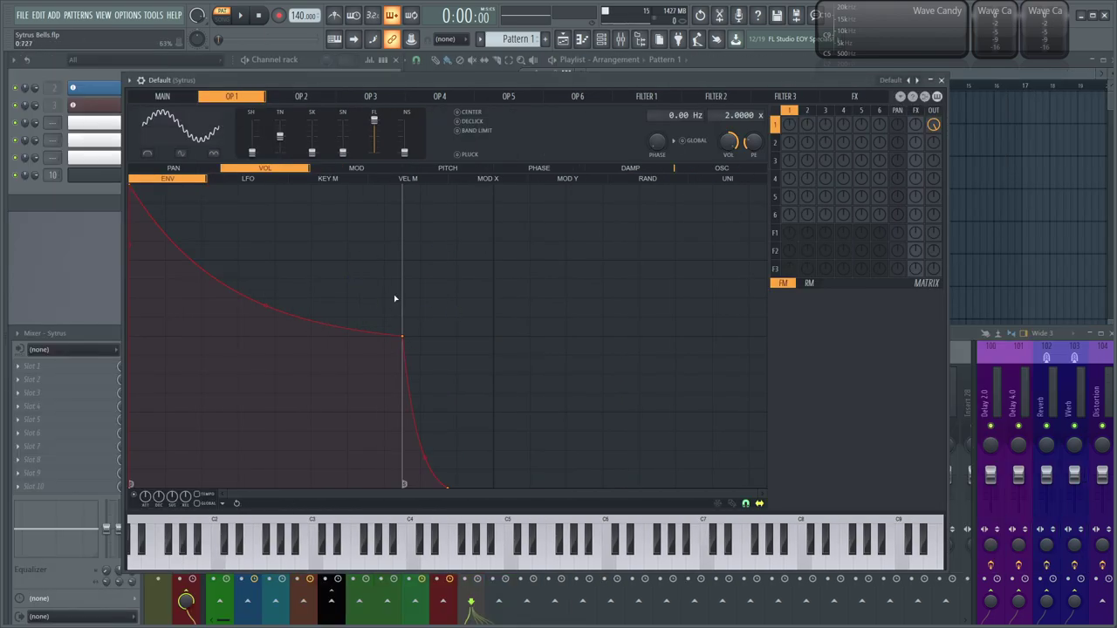
{"action": "left_click_drag", "start_coordinate": [404, 337], "coordinate": [310, 515]}
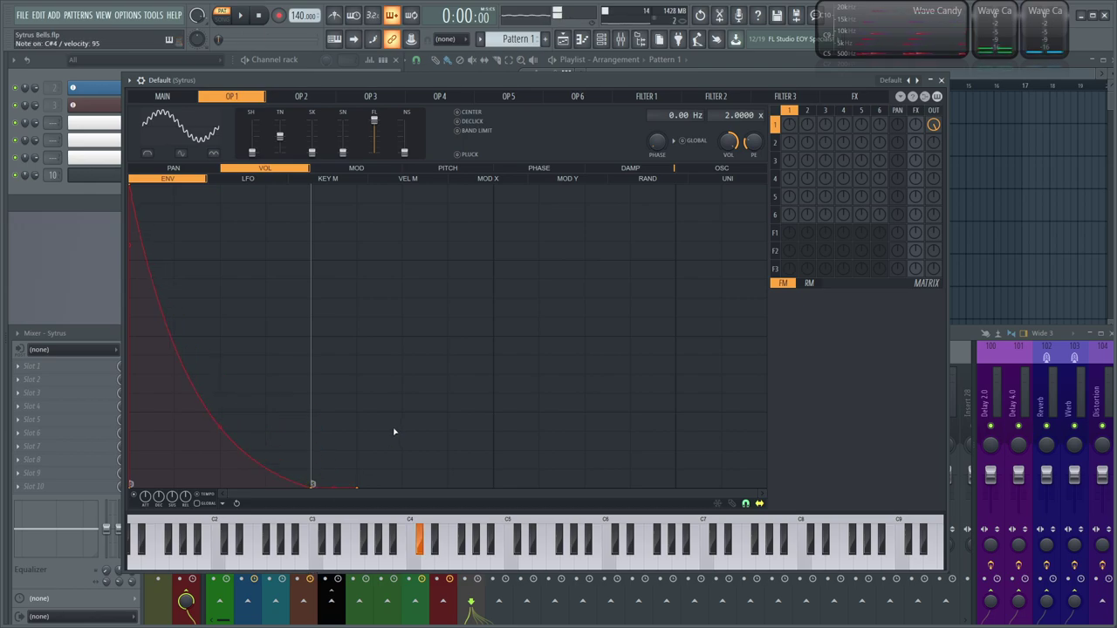
{"action": "left_click_drag", "start_coordinate": [238, 421], "coordinate": [292, 454]}
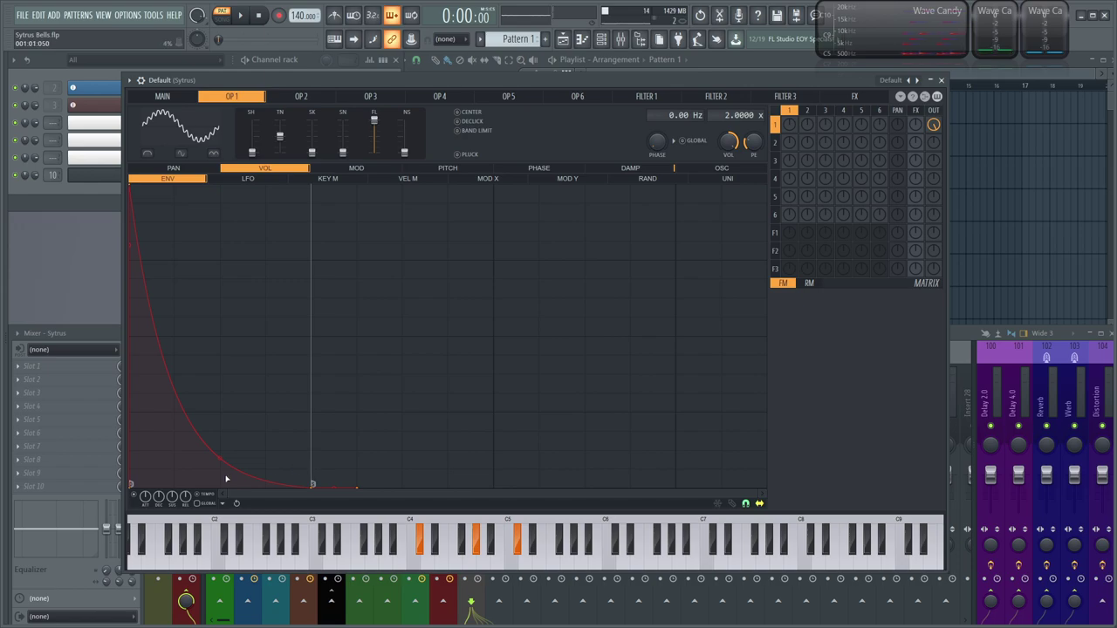
Copy operator 1's volume envelope state and paste it onto operator 2's volume envelope
{"action": "left_click", "coordinate": [223, 506]}
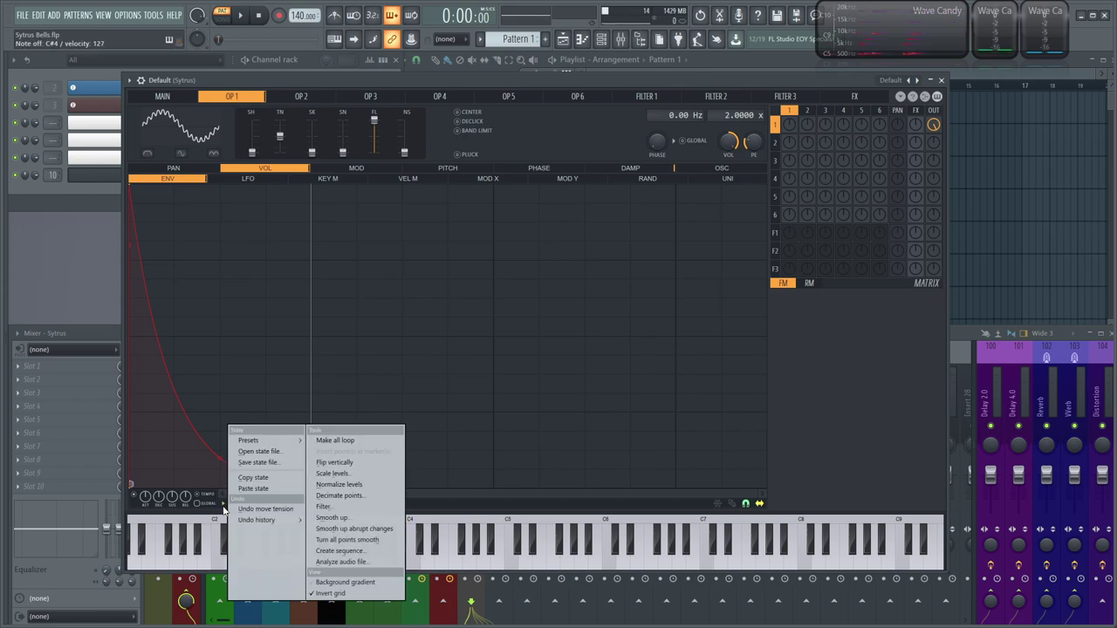
{"action": "left_click", "coordinate": [244, 479]}
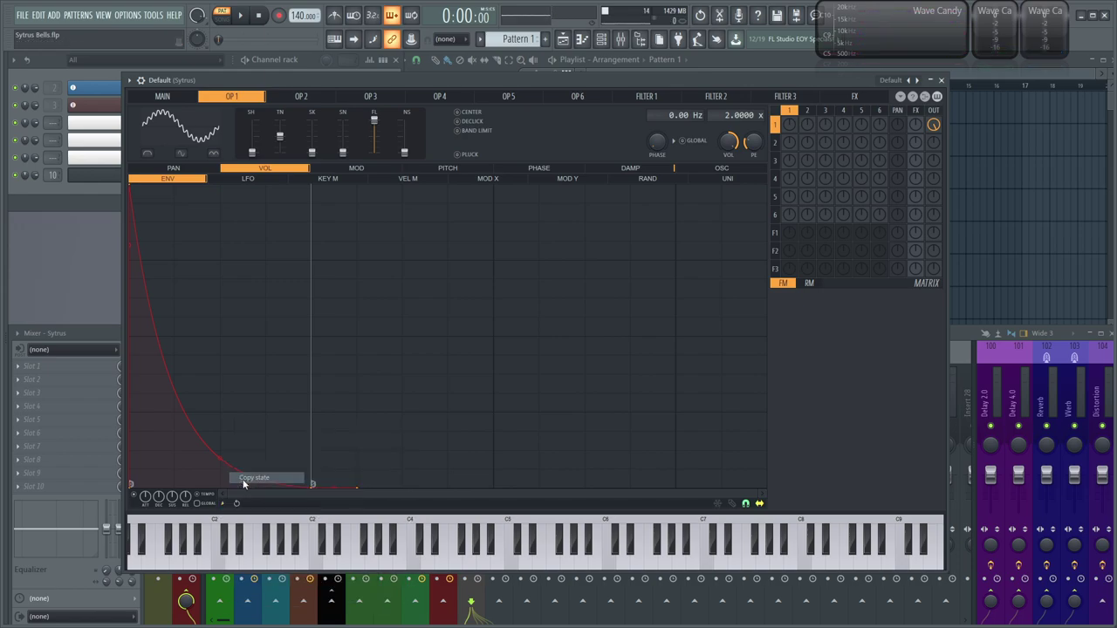
{"action": "left_click", "coordinate": [294, 98]}
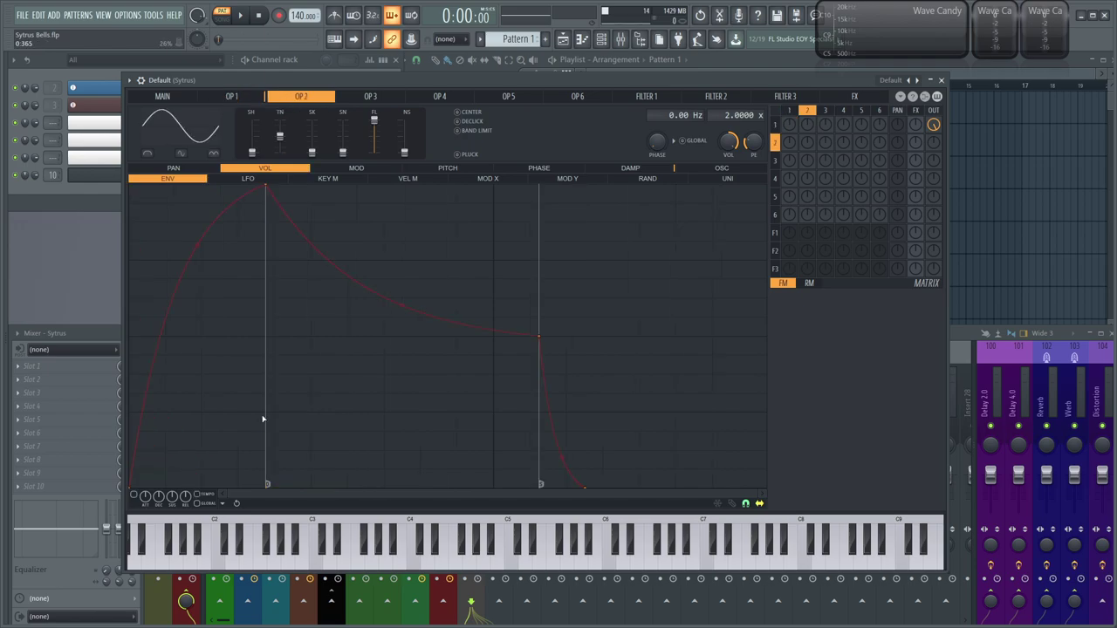
{"action": "left_click", "coordinate": [232, 505]}
{"action": "left_click", "coordinate": [255, 490]}
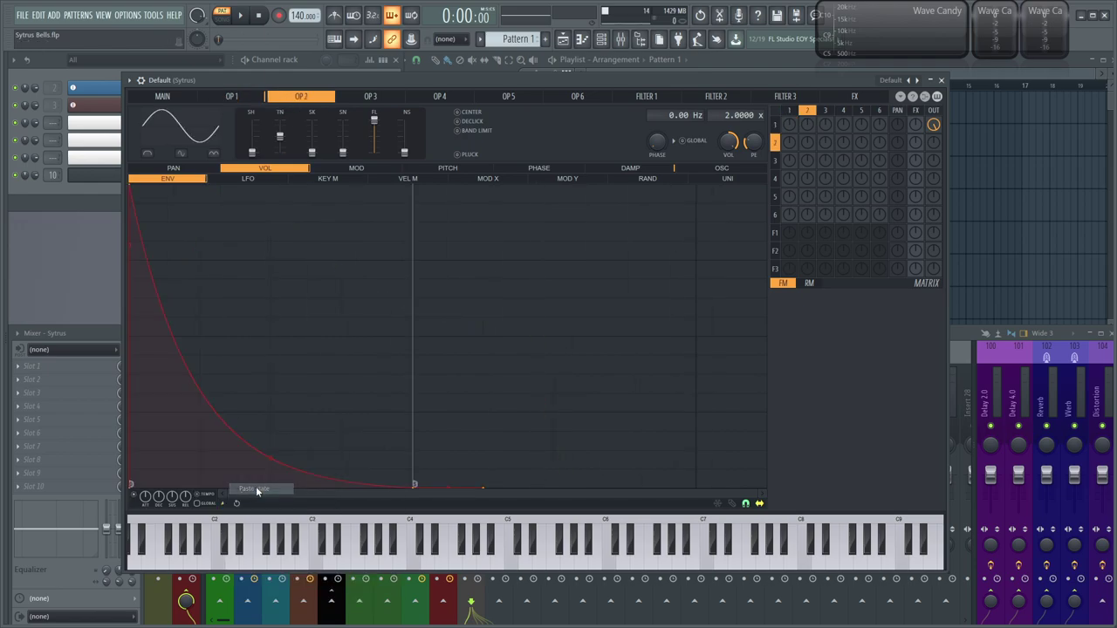
Convert operator 2's shape to sine harmonics, adding harmonic 17 at 55%, harmonic 33 at 45% and faint harmonics 12 and 25
{"action": "left_click", "coordinate": [178, 122]}
{"action": "left_click", "coordinate": [222, 182]}
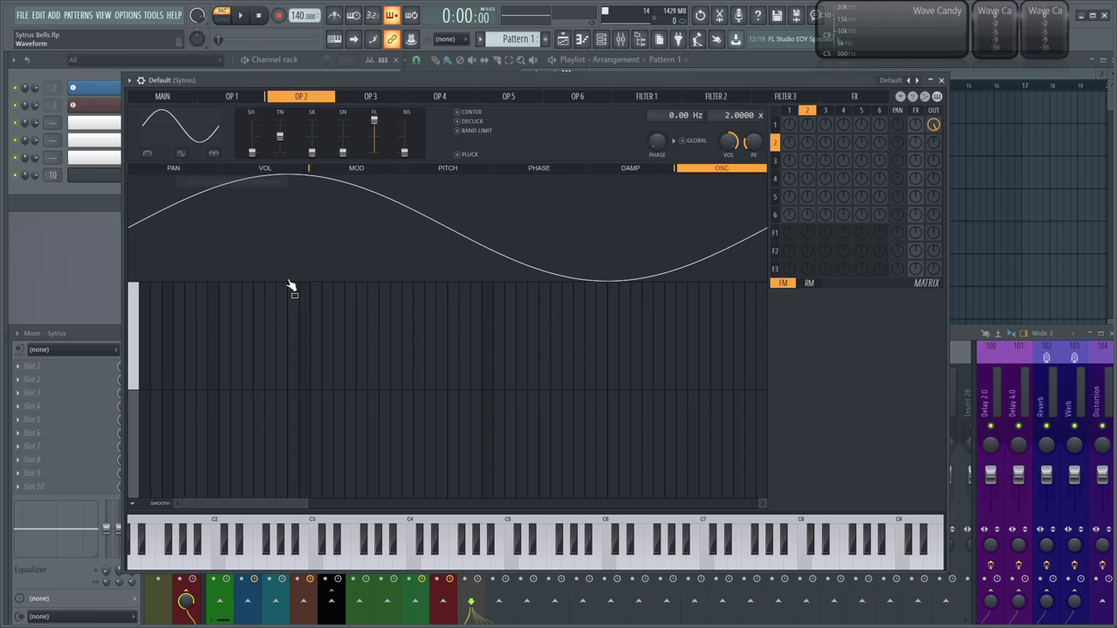
{"action": "left_click", "coordinate": [319, 339]}
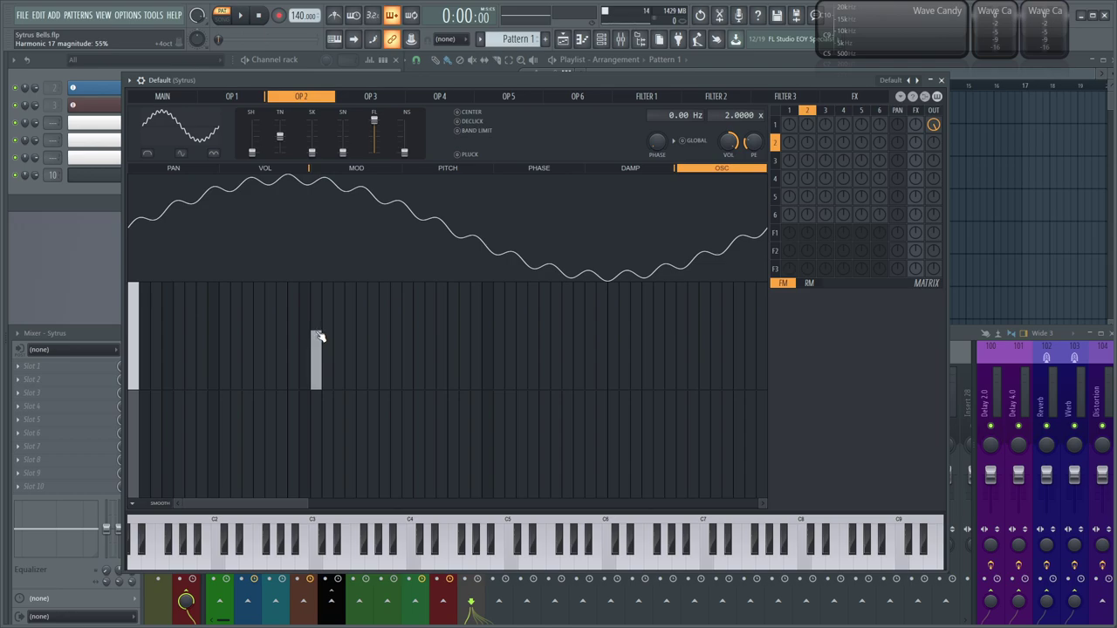
{"action": "left_click_drag", "start_coordinate": [319, 339], "coordinate": [318, 342]}
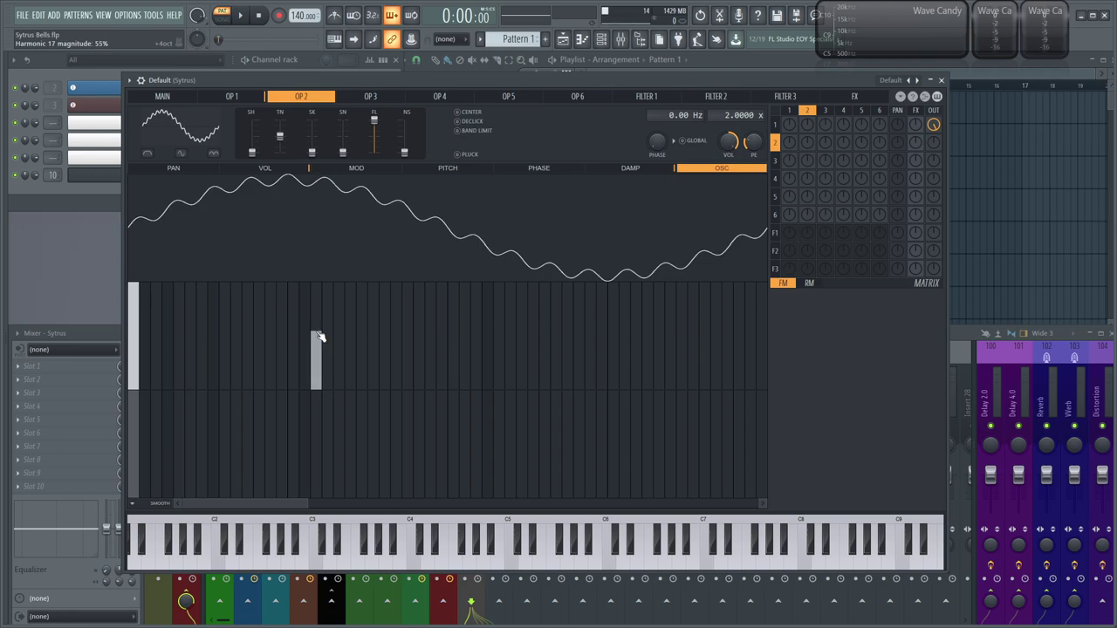
{"action": "left_click", "coordinate": [503, 344]}
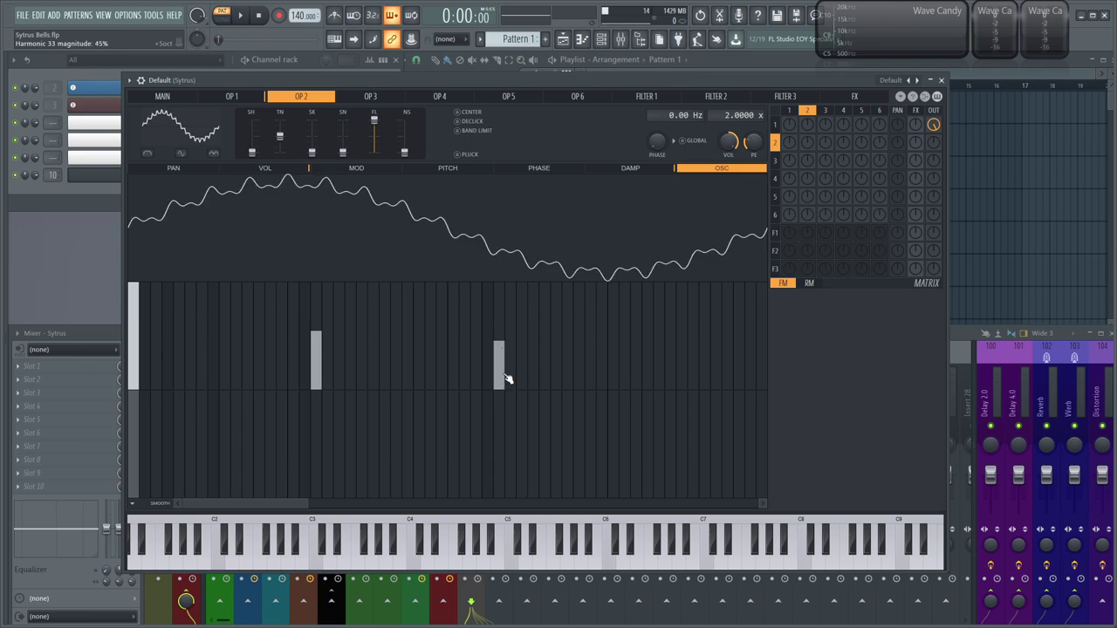
{"action": "left_click", "coordinate": [259, 377]}
{"action": "left_click", "coordinate": [406, 381]}
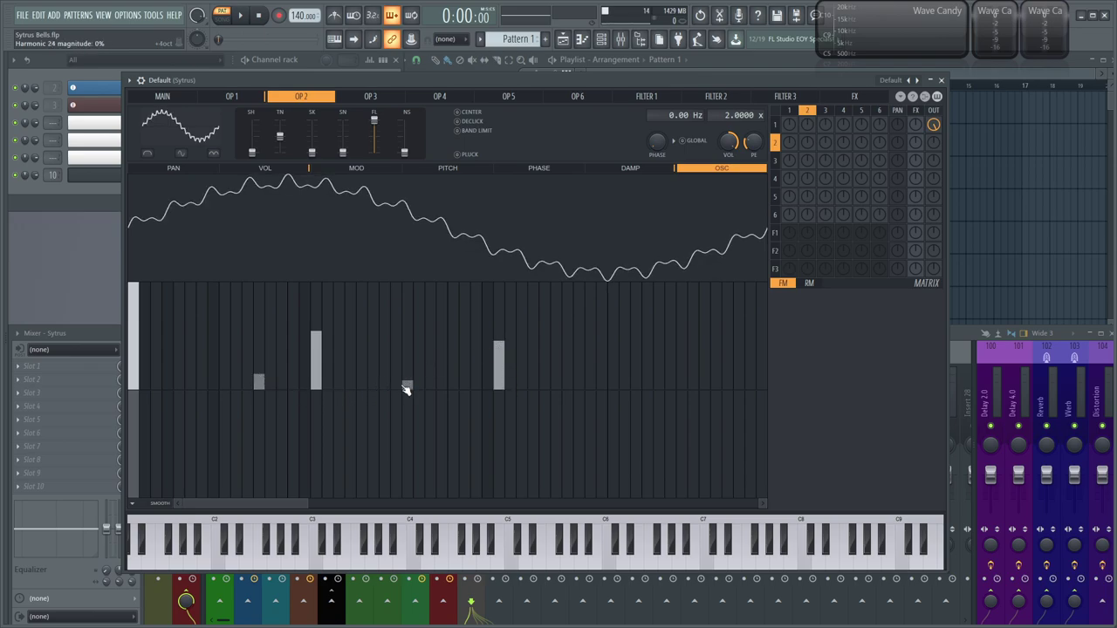
{"action": "left_click", "coordinate": [260, 382]}
Audition operator 2 alone with operator 1's output muted, and set operator 2's frequency ratio to 4.0000
{"action": "right_click", "coordinate": [935, 128]}
{"action": "right_click", "coordinate": [935, 144]}
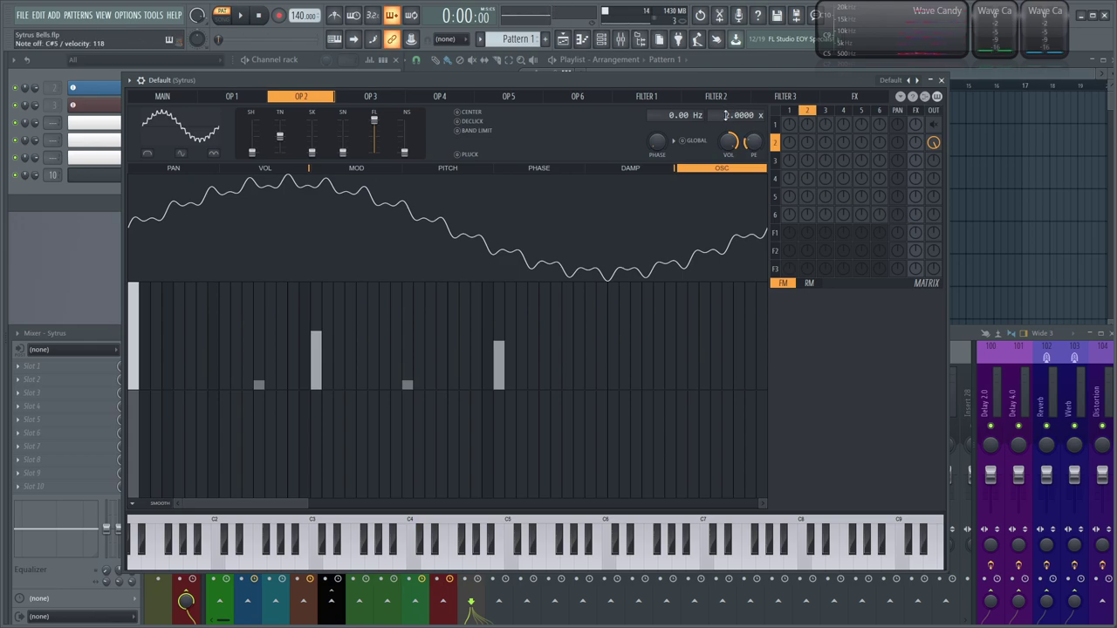
{"action": "left_click_drag", "start_coordinate": [728, 115], "coordinate": [728, 103]}
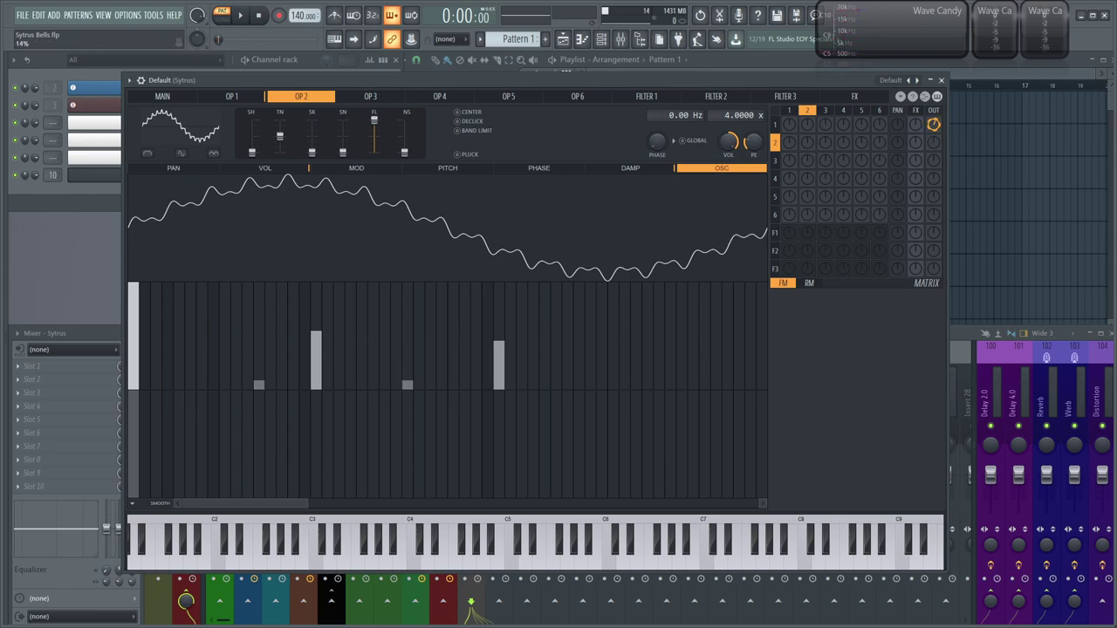
Route operators 1 and 2 into filter 1 in the matrix, and send filter 1 to the output
{"action": "left_click_drag", "start_coordinate": [790, 234], "coordinate": [809, 179]}
{"action": "left_click_drag", "start_coordinate": [935, 242], "coordinate": [936, 234]}
{"action": "left_click_drag", "start_coordinate": [808, 241], "coordinate": [808, 234]}
{"action": "left_click_drag", "start_coordinate": [807, 234], "coordinate": [804, 234]}
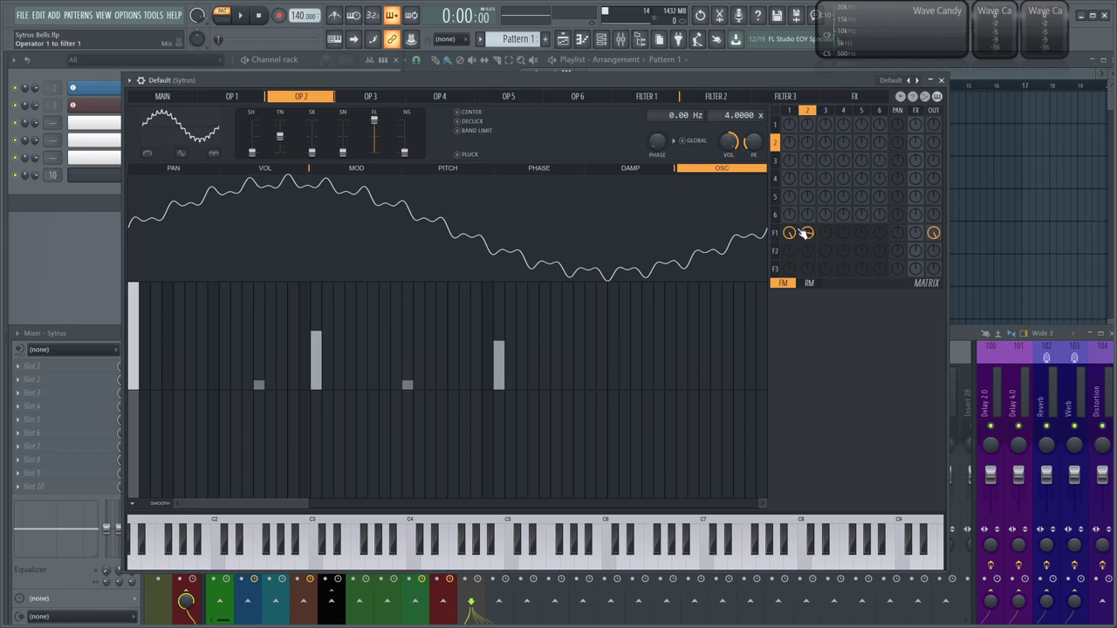
Change filter 1's type to LP2
{"action": "left_click", "coordinate": [664, 97]}
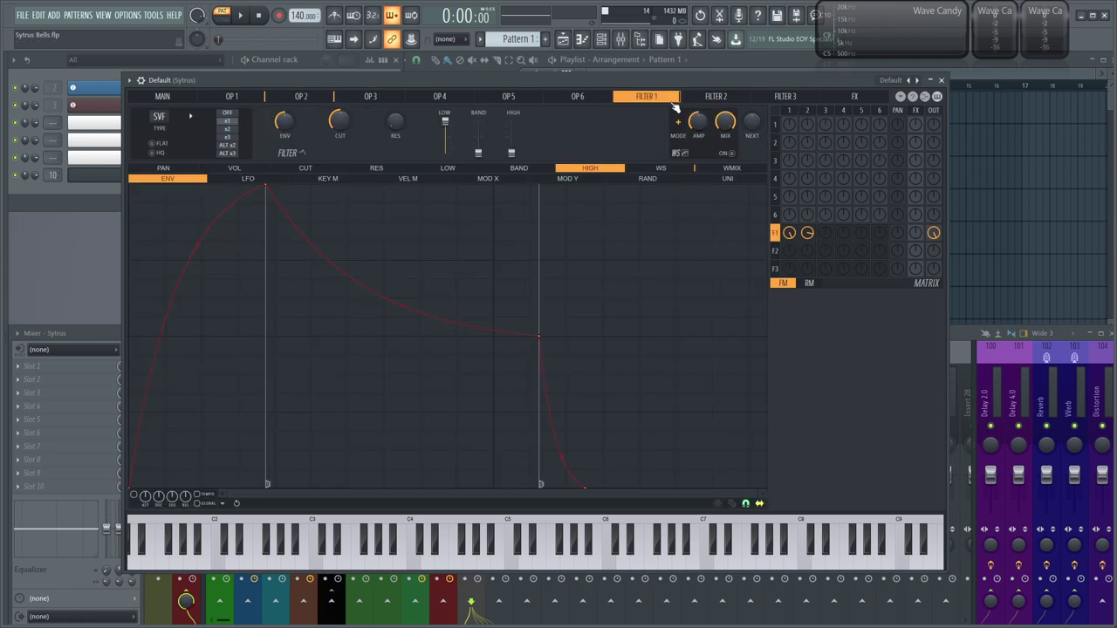
{"action": "left_click", "coordinate": [160, 118]}
{"action": "left_click", "coordinate": [188, 166]}
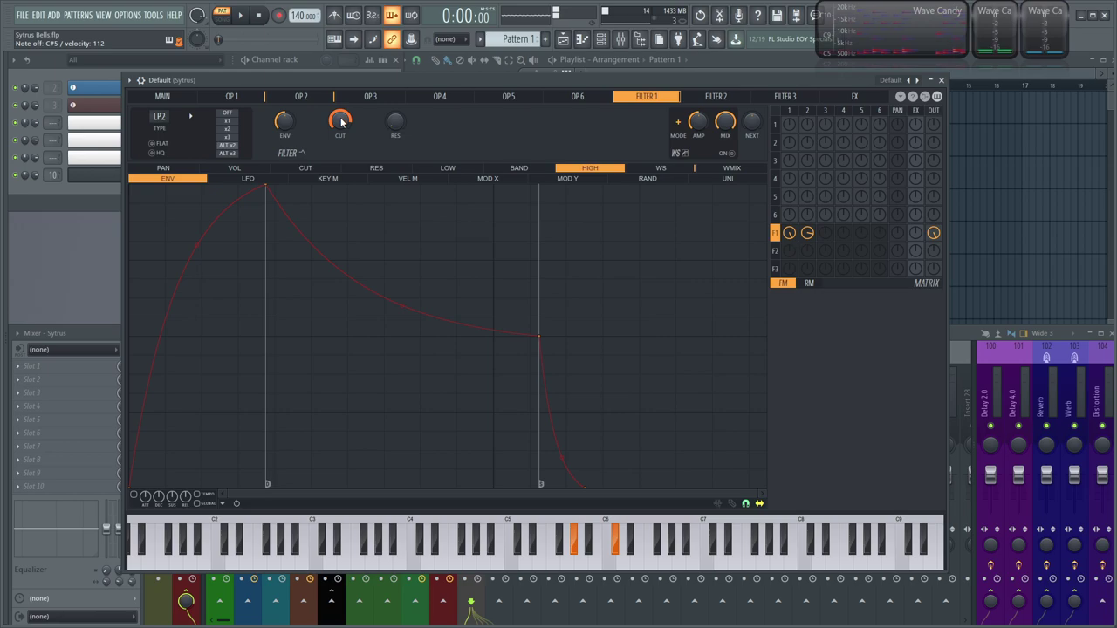
Send filter 1 to the effects and enable tempo-synced delays 1 and 2, with delay 2 in Pong mode
{"action": "left_click", "coordinate": [855, 96]}
{"action": "mouse_move", "coordinate": [916, 233]}
{"action": "left_mouse_down"}
{"action": "mouse_move", "coordinate": [917, 218]}
{"action": "mouse_move", "coordinate": [917, 229]}
{"action": "left_mouse_up"}
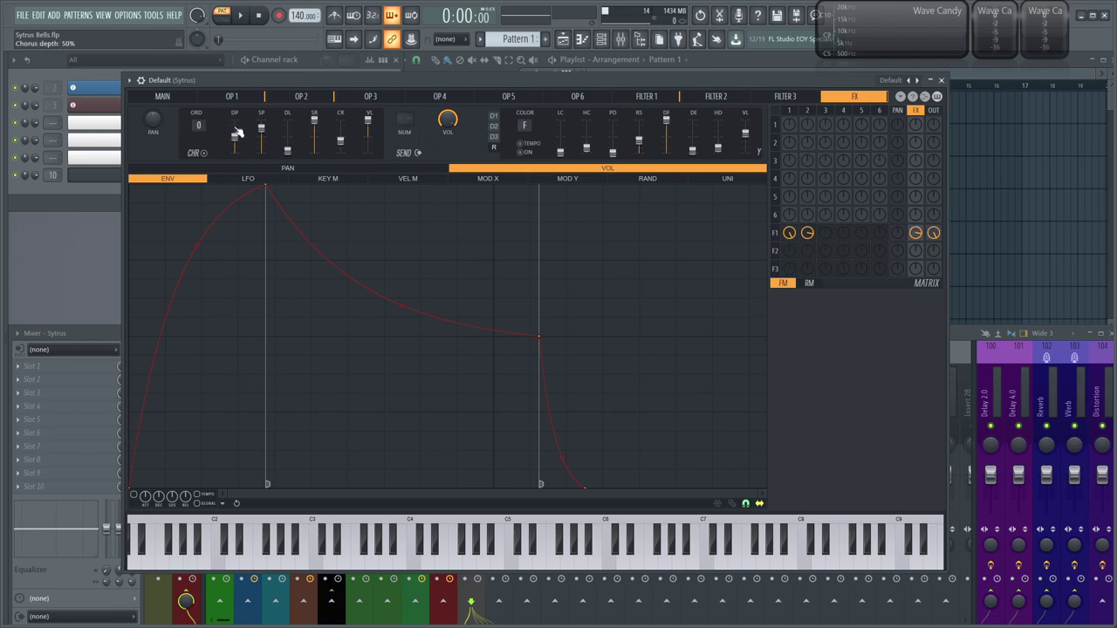
{"action": "left_click", "coordinate": [495, 115]}
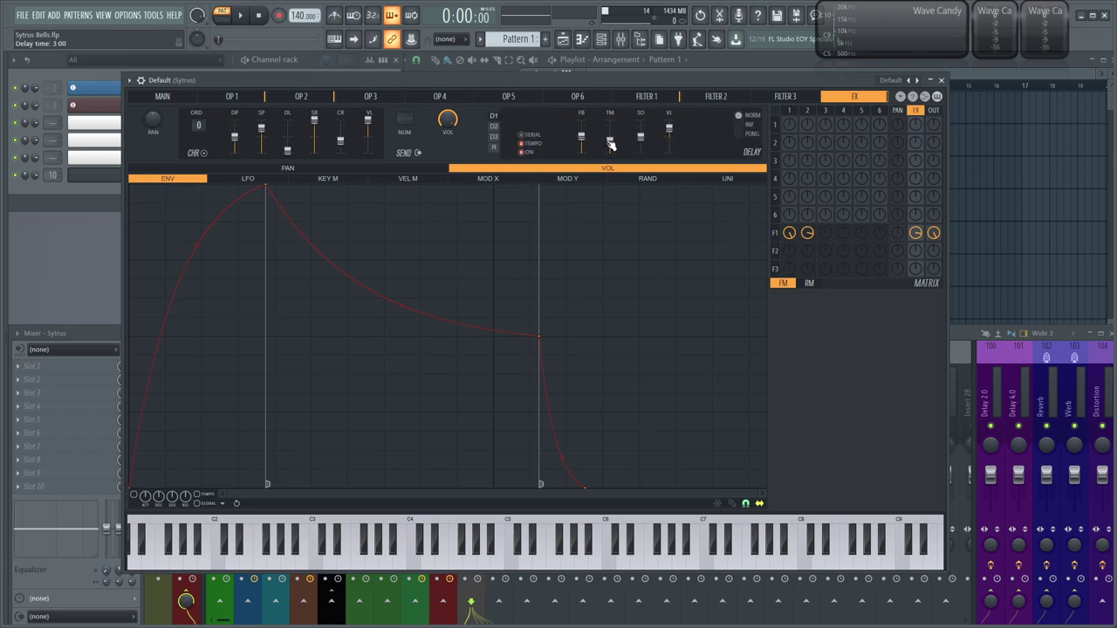
{"action": "left_click", "coordinate": [495, 126]}
{"action": "left_click", "coordinate": [749, 133]}
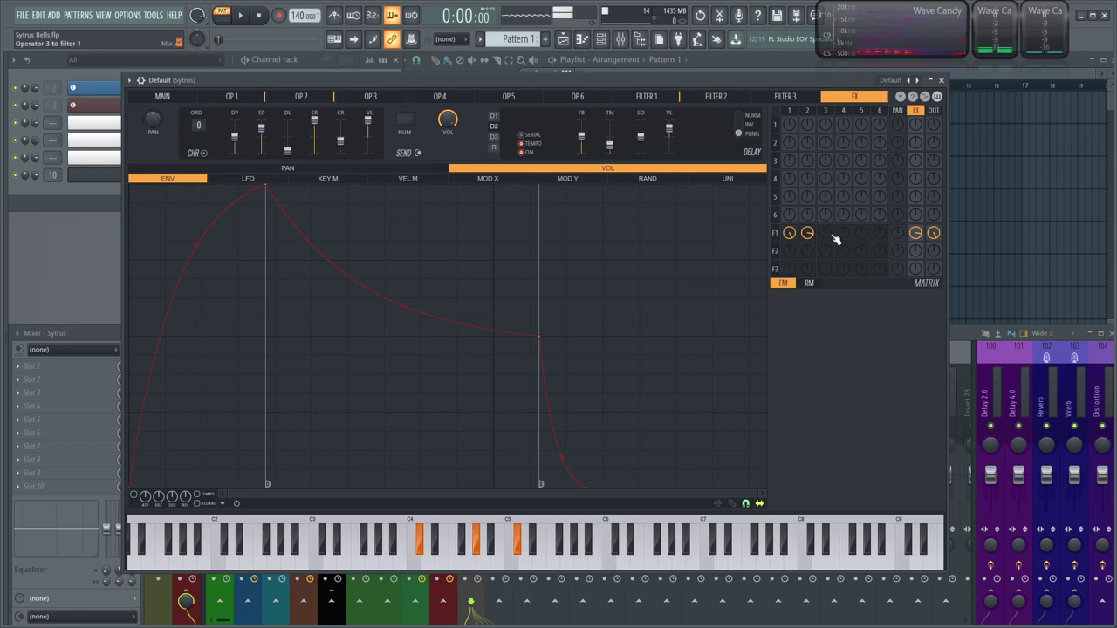
Enable the tempo-synced reverb with the W+ colour and raise its volume slightly
{"action": "left_click", "coordinate": [493, 146]}
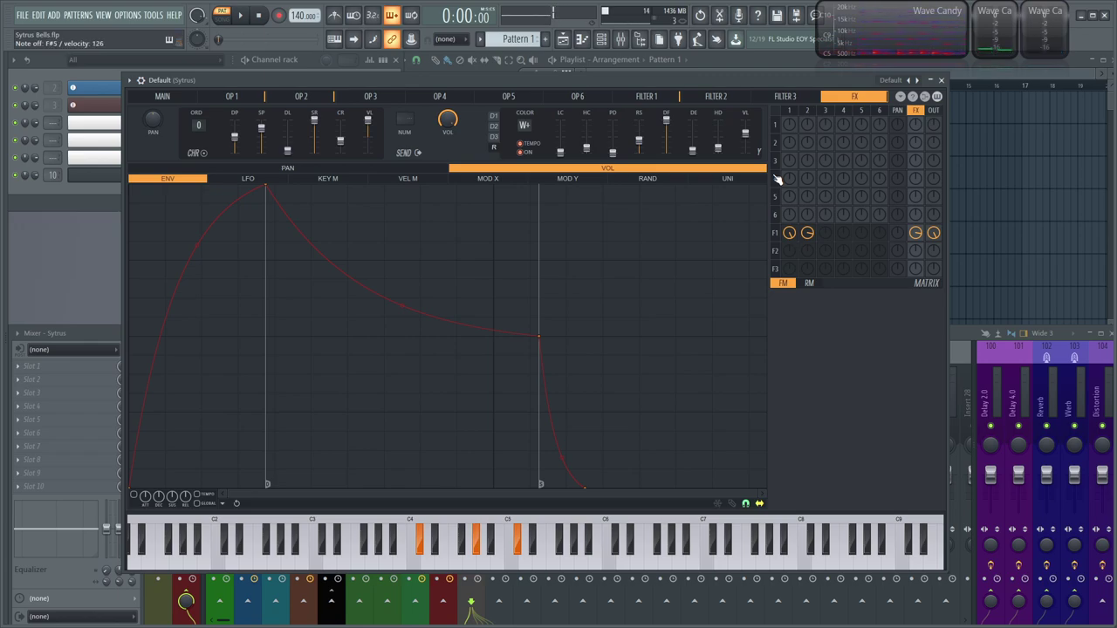
{"action": "left_click_drag", "start_coordinate": [746, 134], "coordinate": [746, 131]}
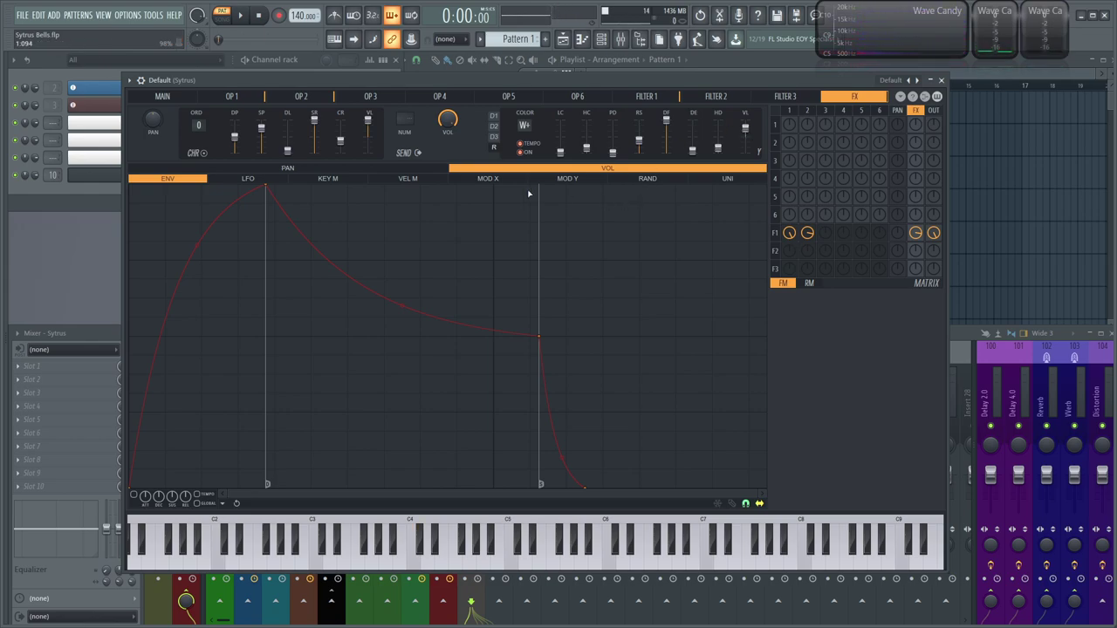
Apply frequency modulation from operator 3 to operators 1 and 2, with about 11% on operator 2
{"action": "left_click", "coordinate": [235, 96]}
{"action": "left_click", "coordinate": [291, 98]}
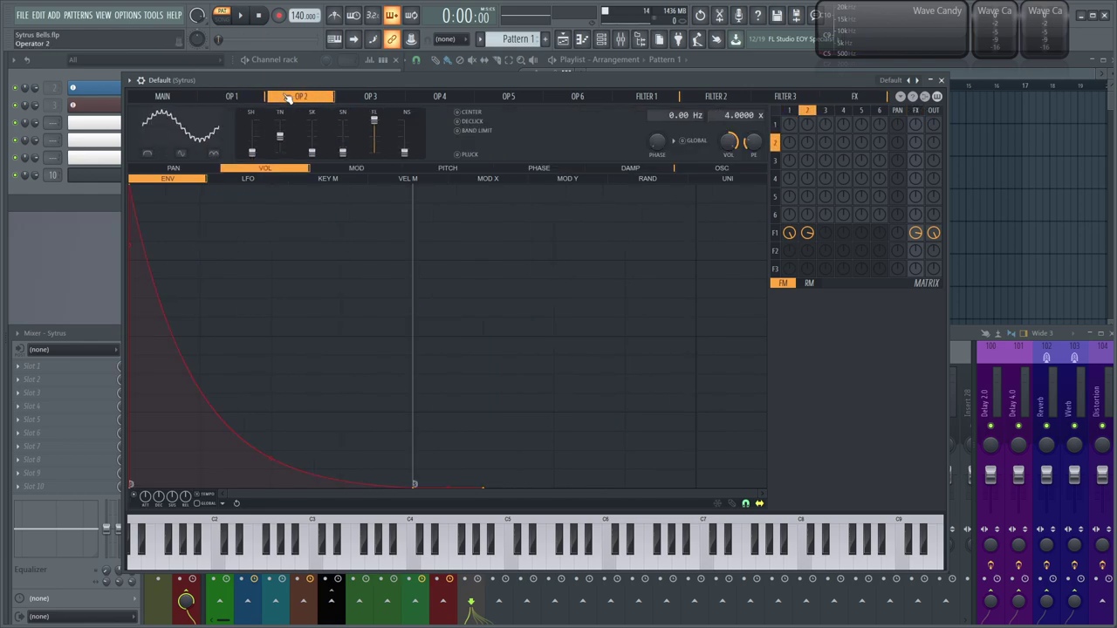
{"action": "left_click", "coordinate": [244, 98]}
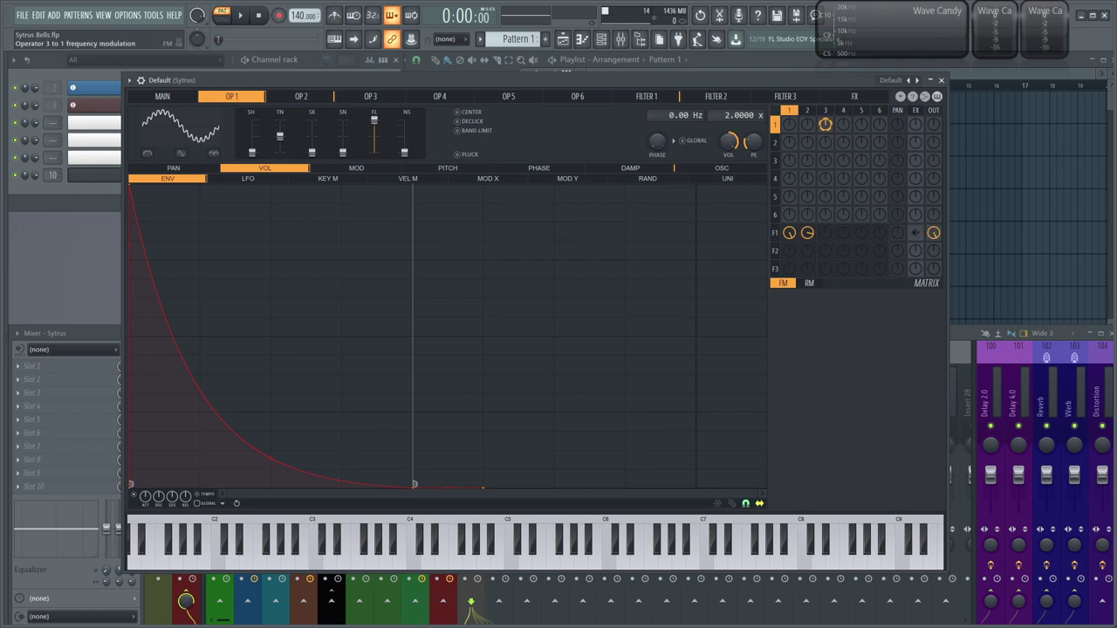
{"action": "left_click_drag", "start_coordinate": [826, 125], "coordinate": [826, 120]}
{"action": "left_click_drag", "start_coordinate": [825, 142], "coordinate": [825, 131]}
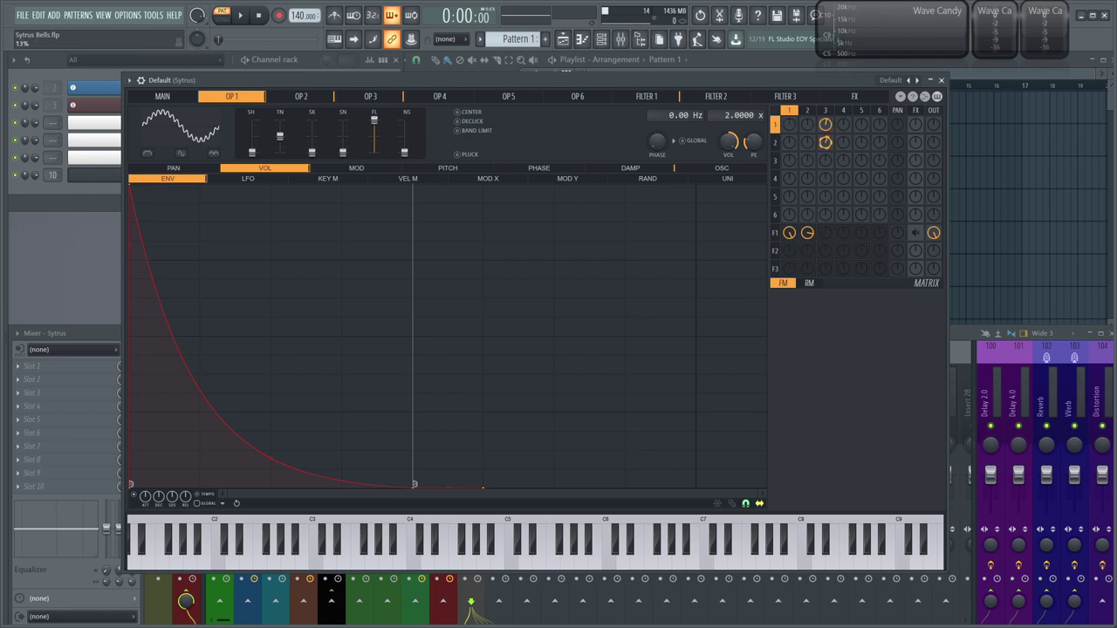